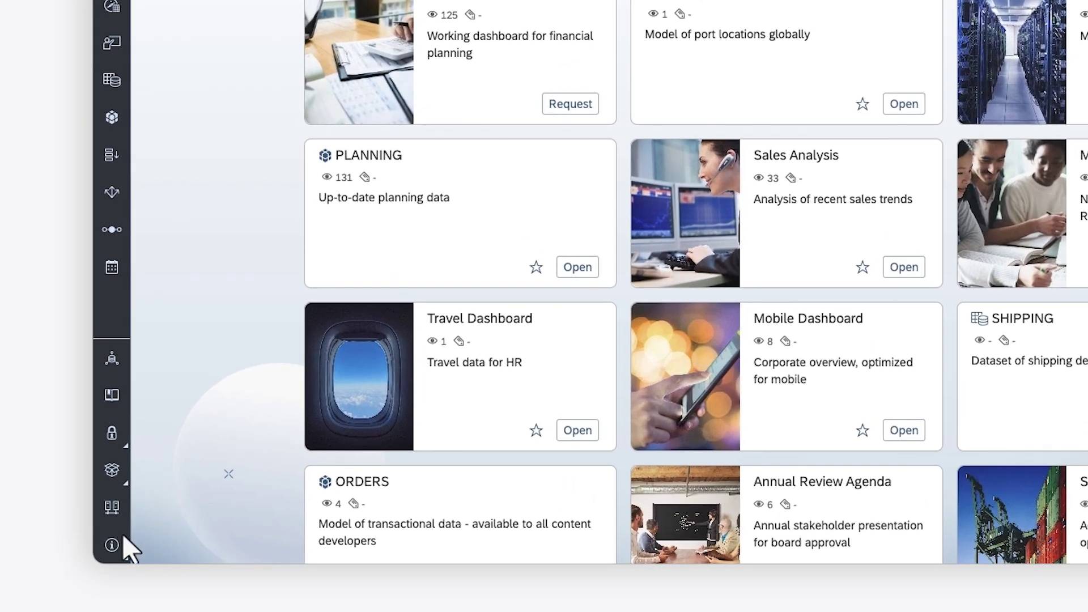
Step: Open the R configuration under Administration and turn on R on Live Data Models
{"action": "left_click", "coordinate": [104, 550]}
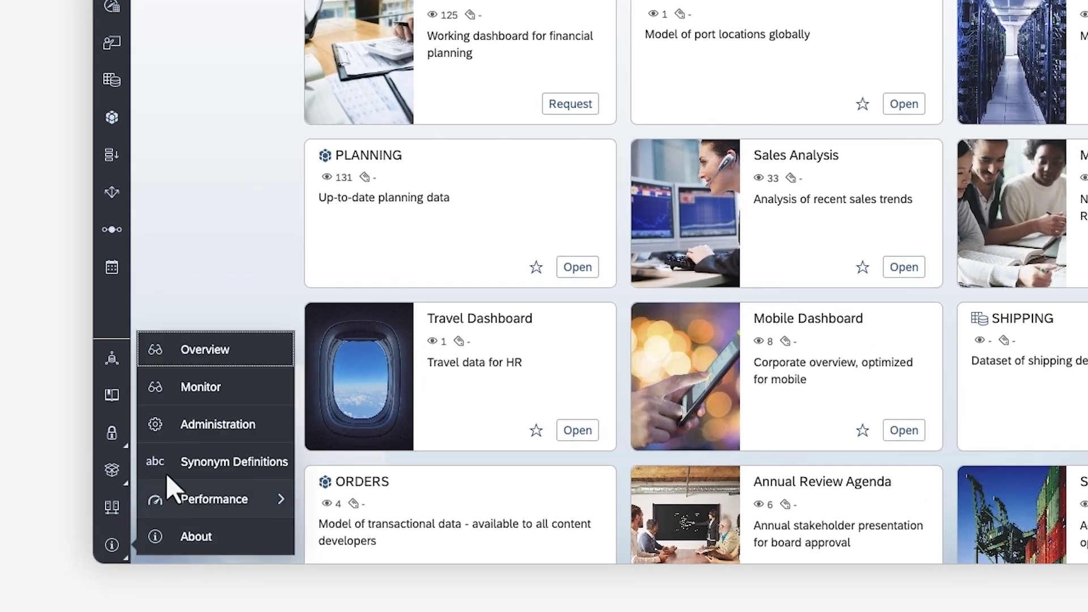
{"action": "left_click", "coordinate": [216, 426]}
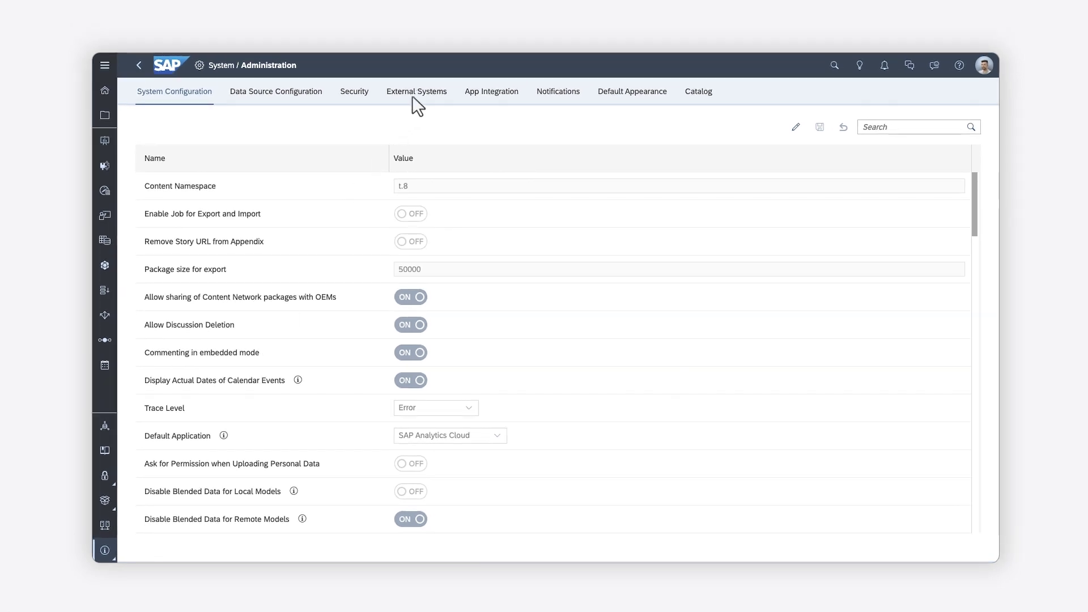
{"action": "left_click", "coordinate": [415, 92]}
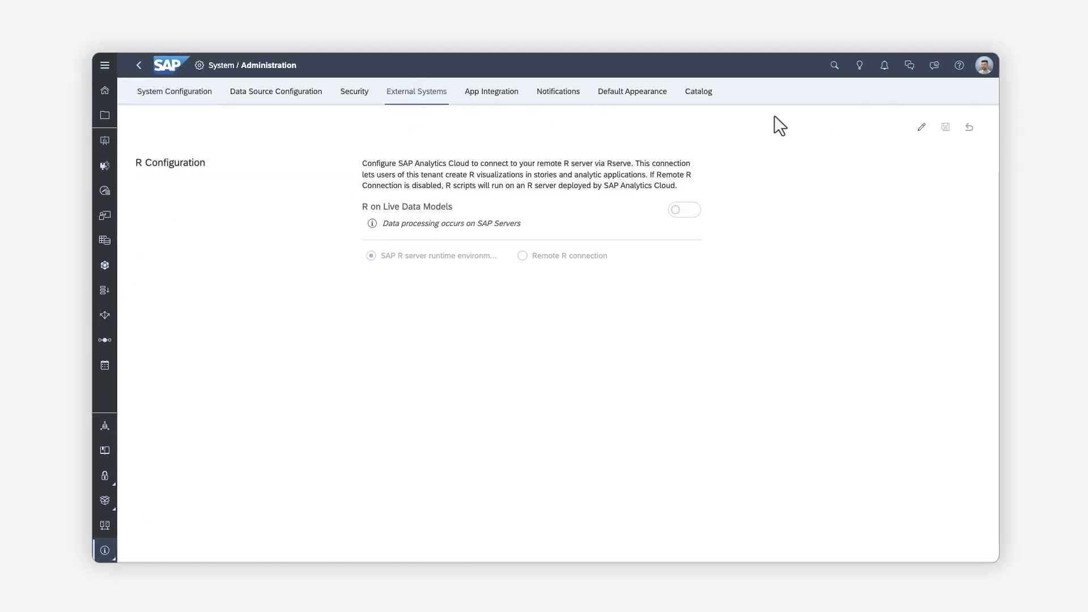
{"action": "left_click", "coordinate": [914, 127]}
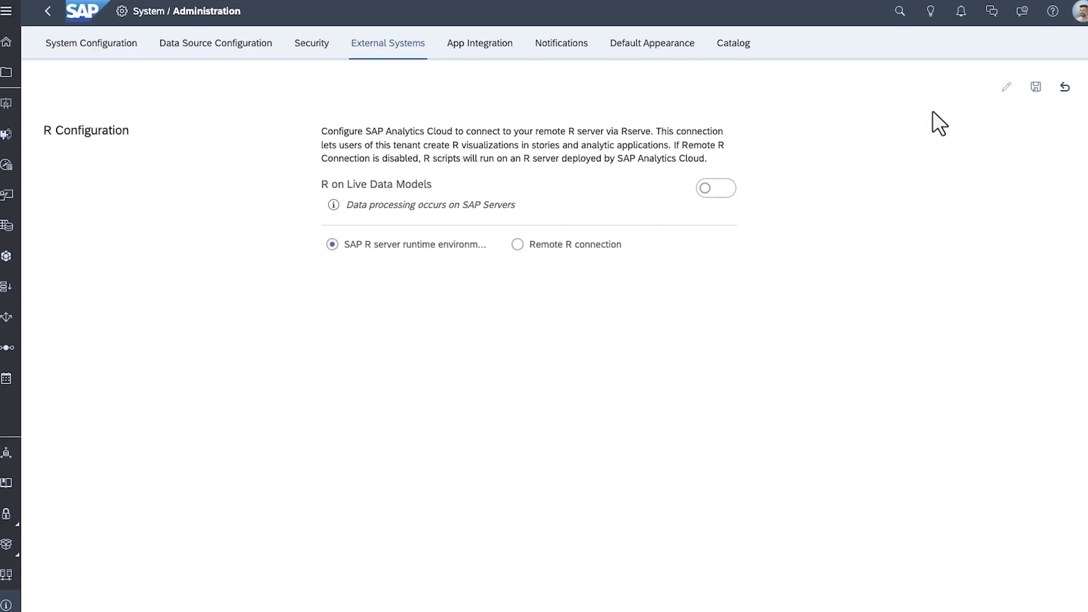
{"action": "left_click", "coordinate": [756, 163]}
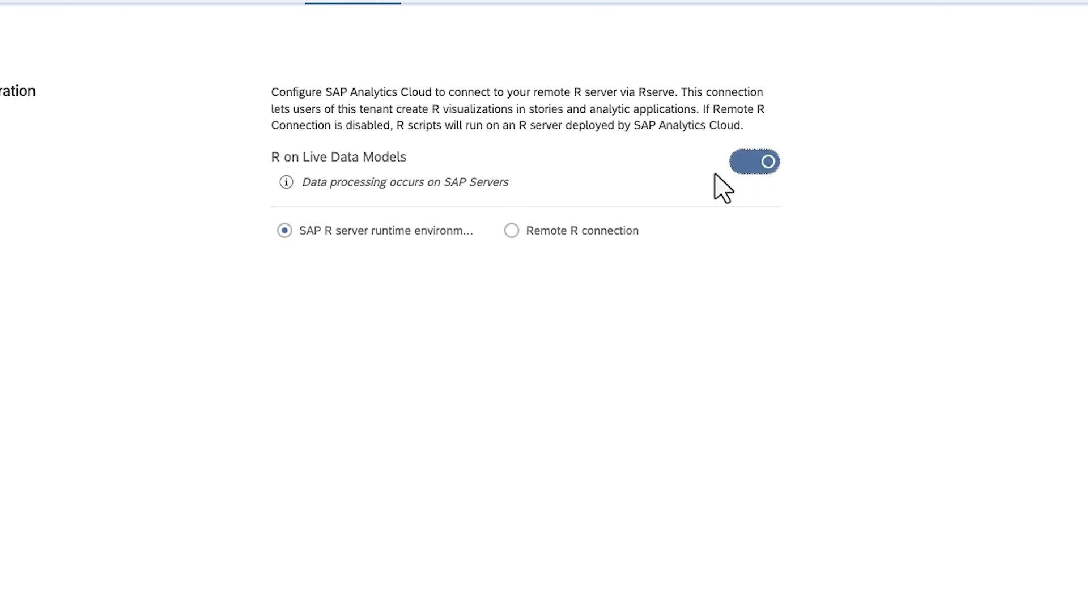
Step: Keep the SAP R server runtime, save the R configuration, and go to Stories
{"action": "left_click", "coordinate": [512, 230]}
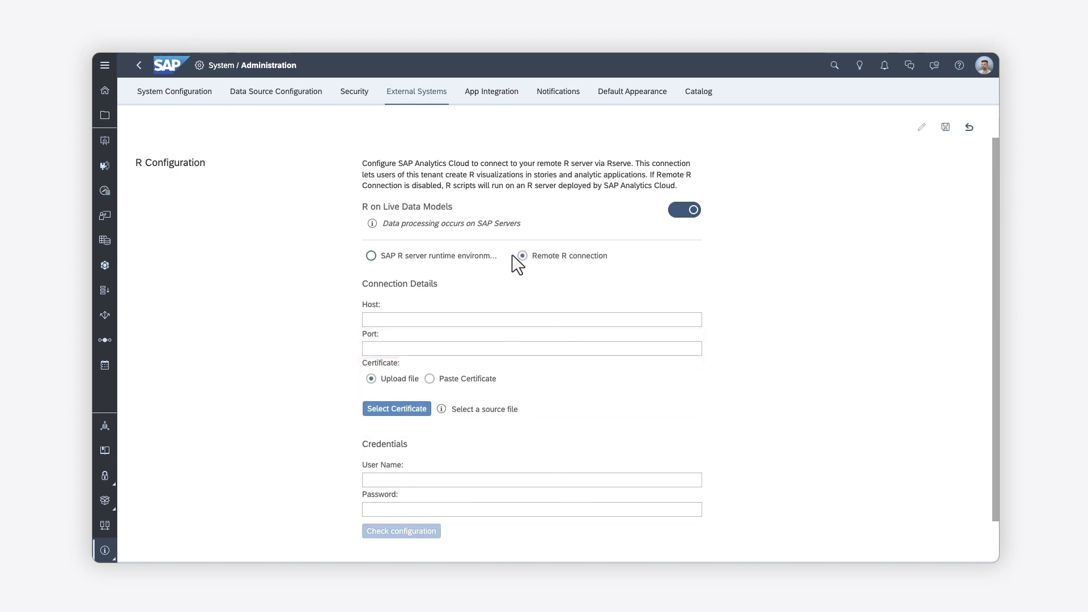
{"action": "left_click", "coordinate": [370, 255]}
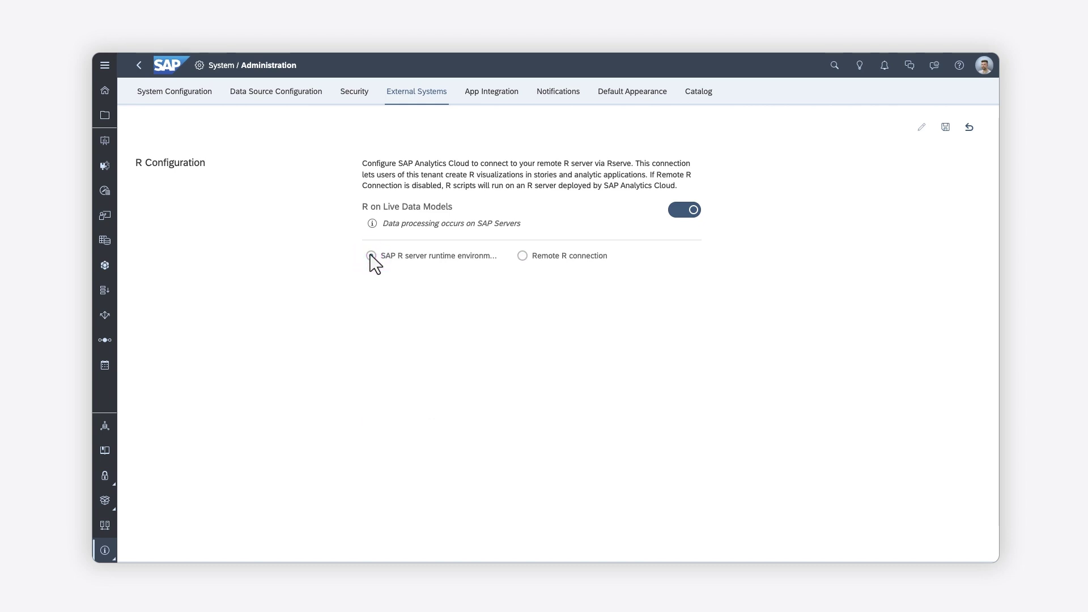
{"action": "left_click", "coordinate": [945, 127]}
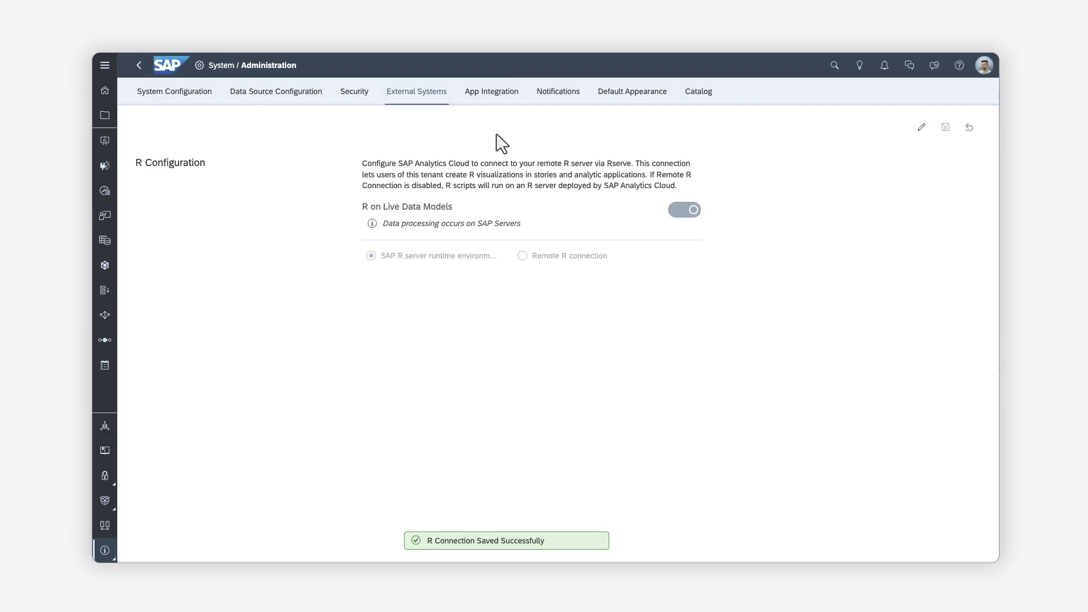
{"action": "left_click", "coordinate": [105, 140]}
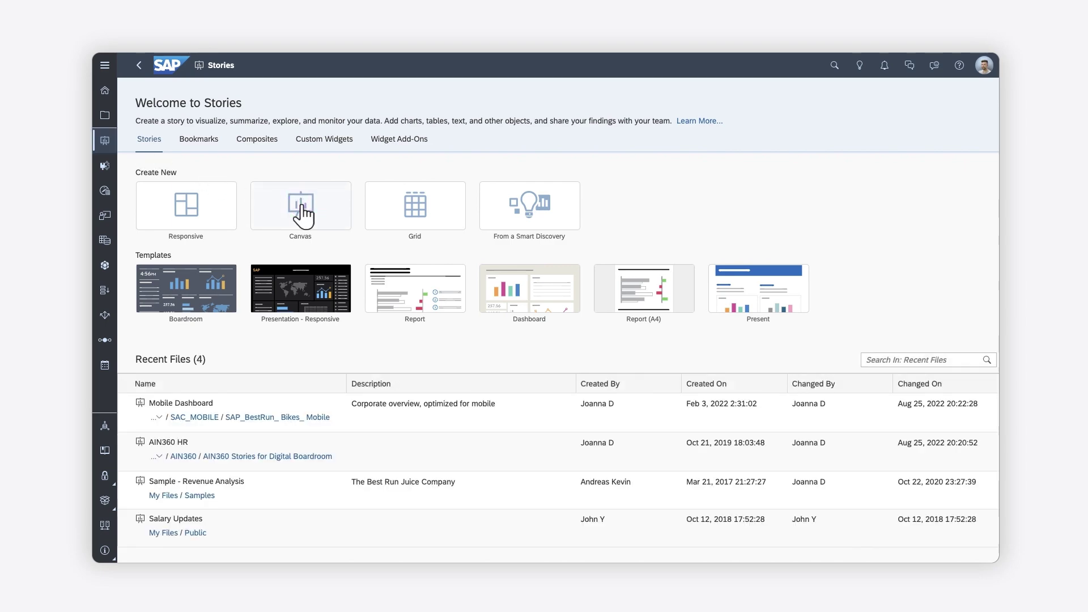
Step: Create an Optimized Design Experience canvas story and insert an R Visualization widget
{"action": "left_click", "coordinate": [302, 205]}
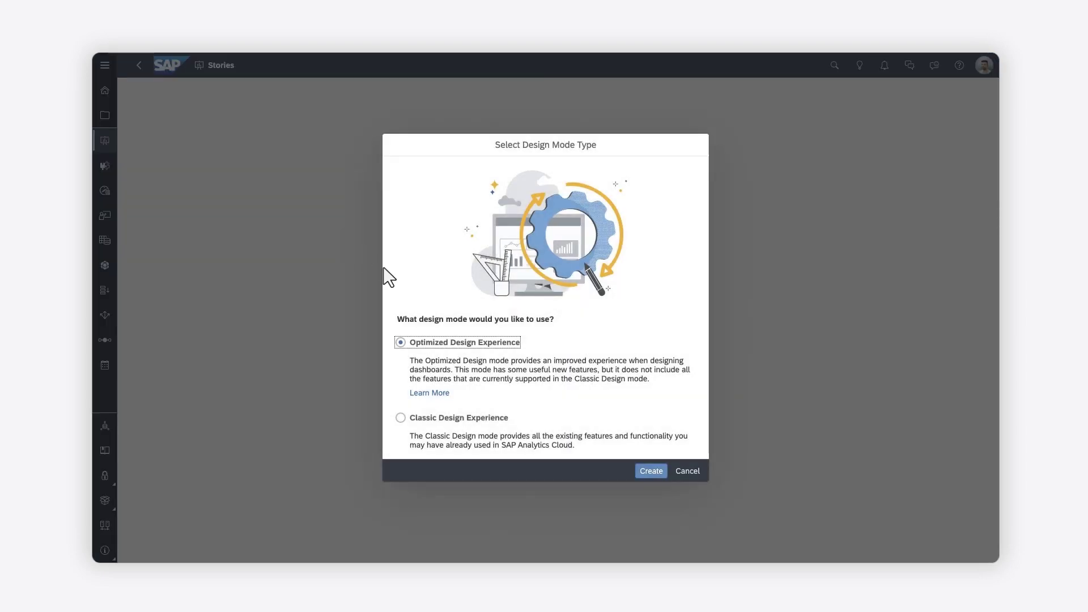
{"action": "left_click", "coordinate": [651, 471]}
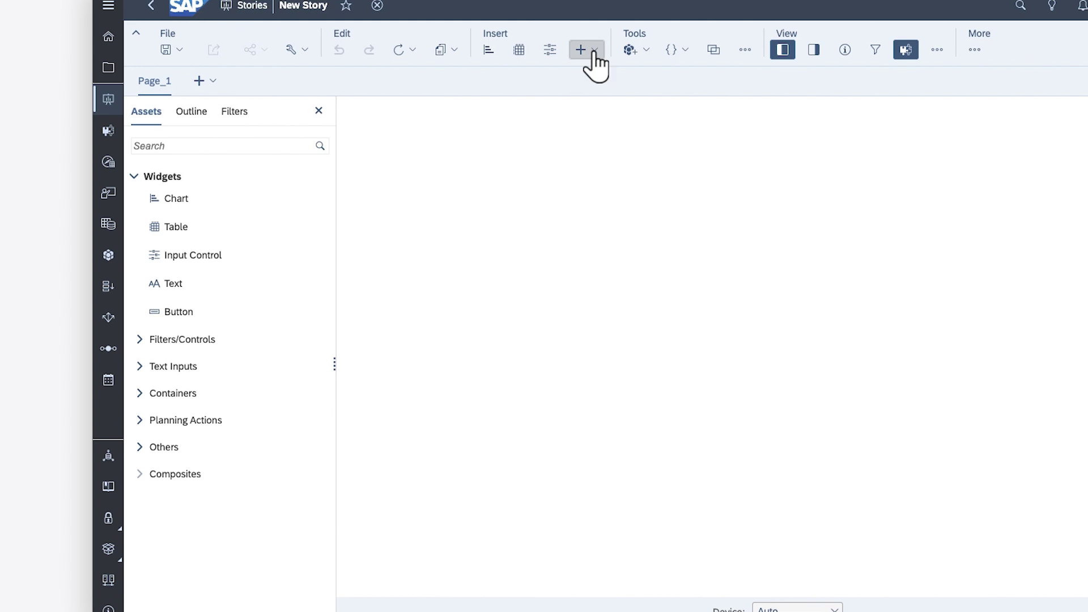
{"action": "left_click", "coordinate": [593, 51]}
{"action": "mouse_move", "coordinate": [627, 208]}
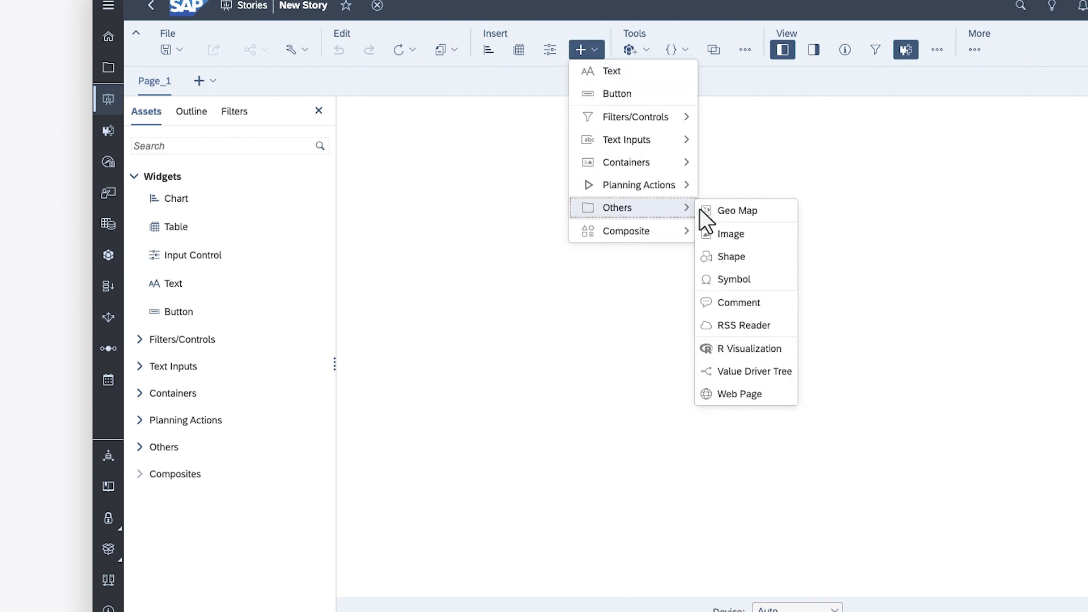
{"action": "left_click", "coordinate": [745, 349]}
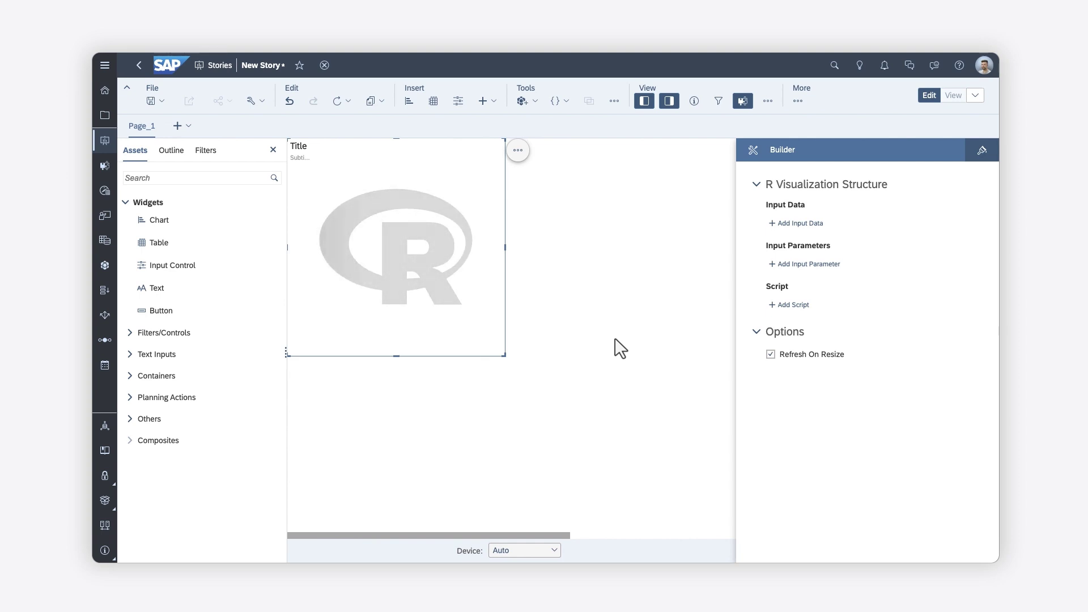
Step: Use the SalesManagers model as input, with Product, Region and Sales Manager as row dimensions
{"action": "left_click", "coordinate": [797, 224]}
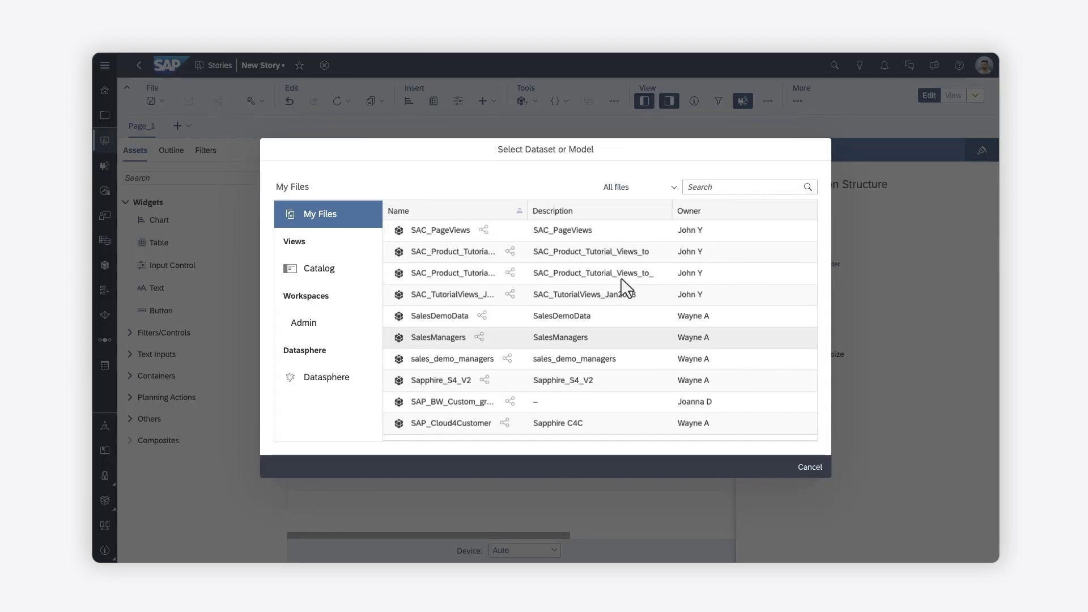
{"action": "left_click", "coordinate": [447, 334]}
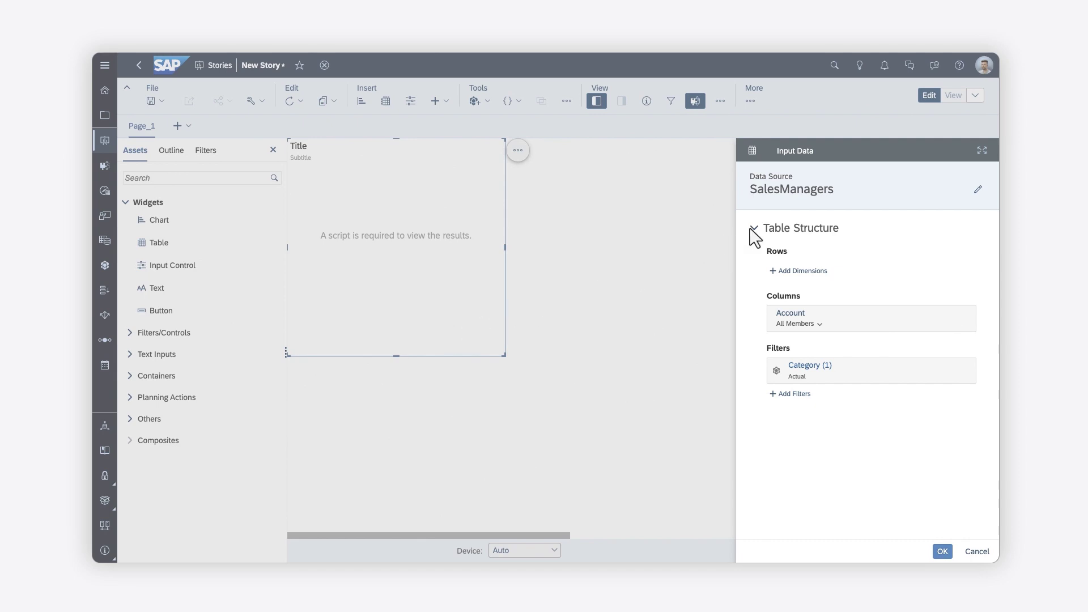
{"action": "left_click", "coordinate": [981, 148]}
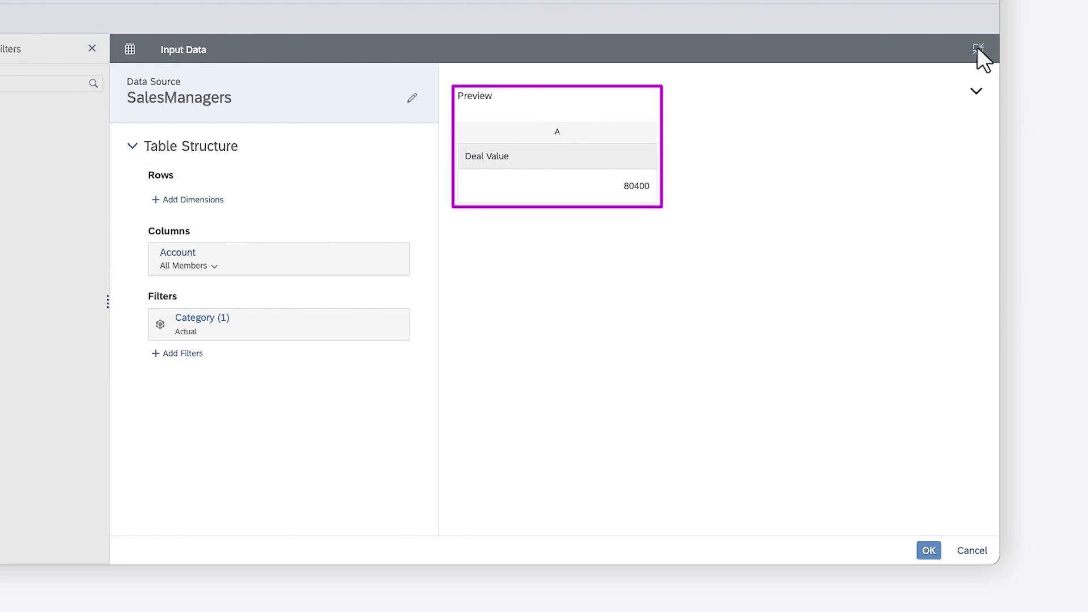
{"action": "left_click", "coordinate": [187, 200]}
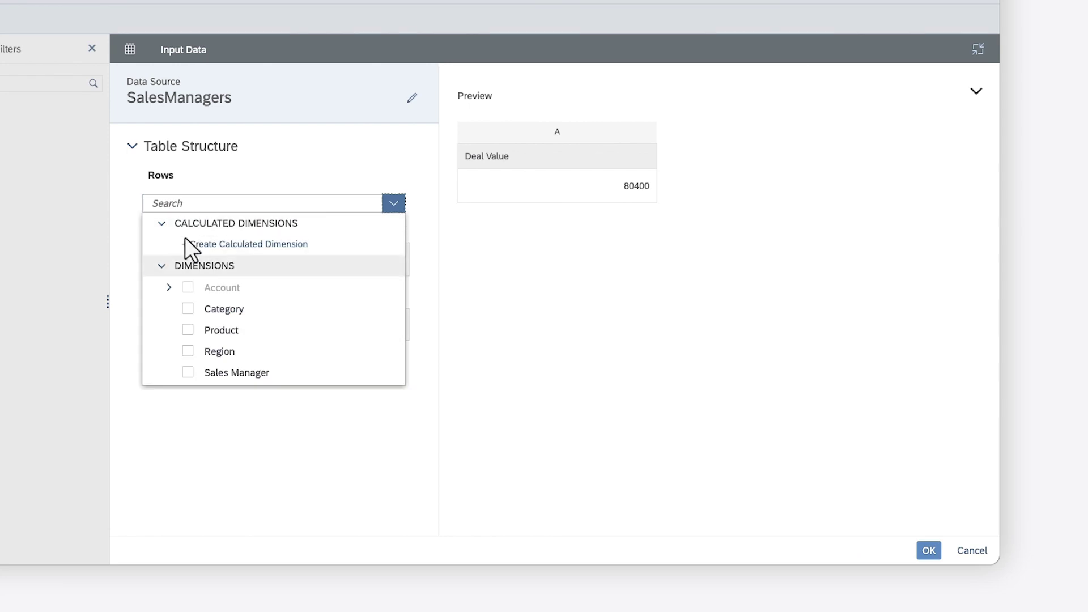
{"action": "left_click", "coordinate": [188, 329]}
{"action": "left_click", "coordinate": [188, 351]}
{"action": "left_click", "coordinate": [187, 371]}
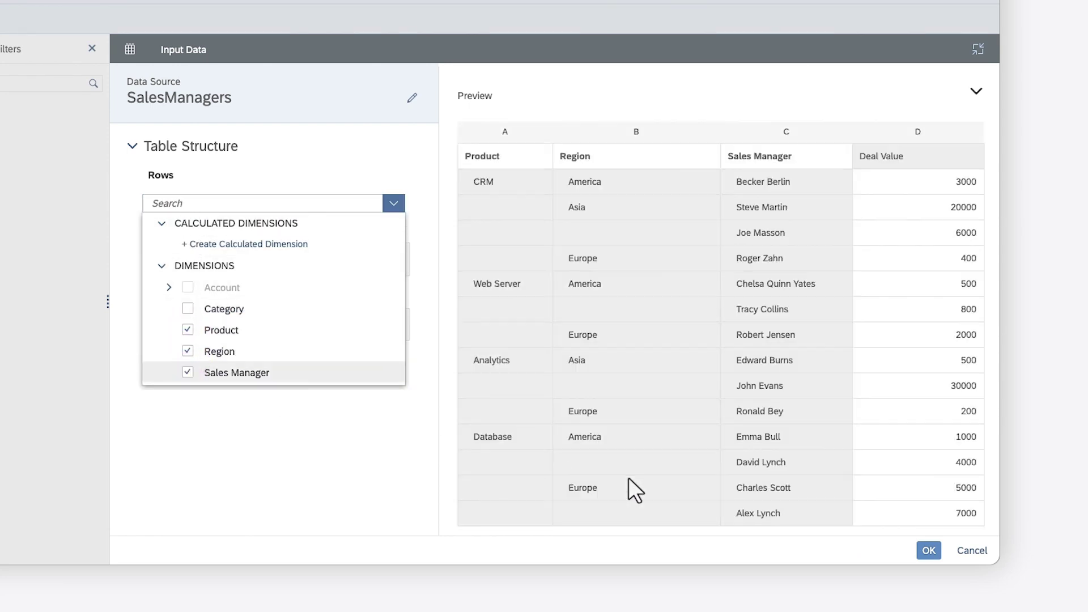
{"action": "left_click", "coordinate": [928, 550]}
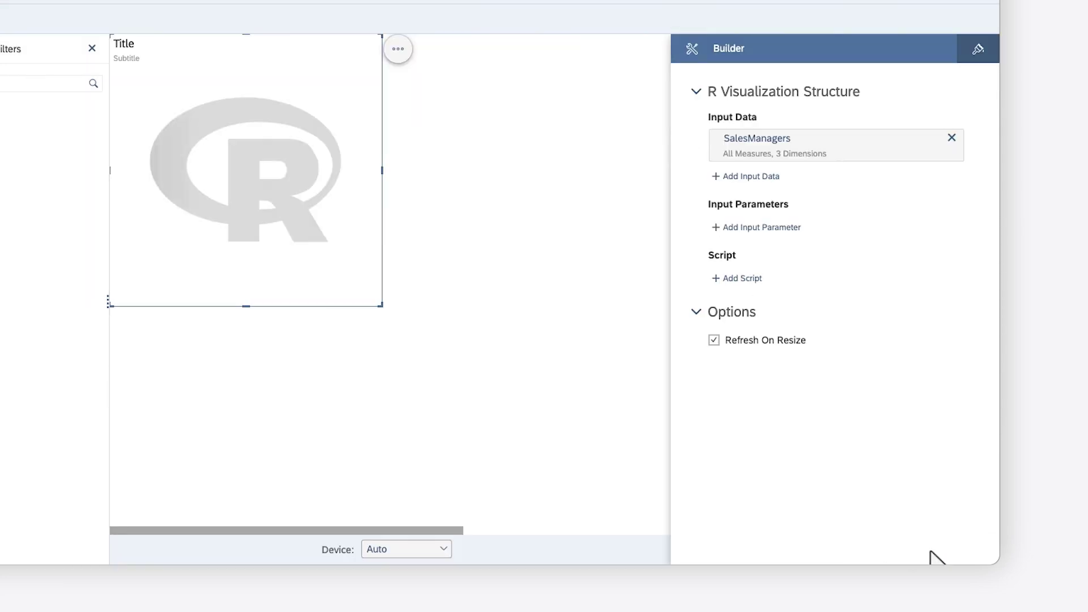
Step: Add input SalesManagers_1 with Sales Manager in rows, filtered to one sales manager
{"action": "left_click", "coordinate": [743, 176]}
{"action": "left_click", "coordinate": [752, 199]}
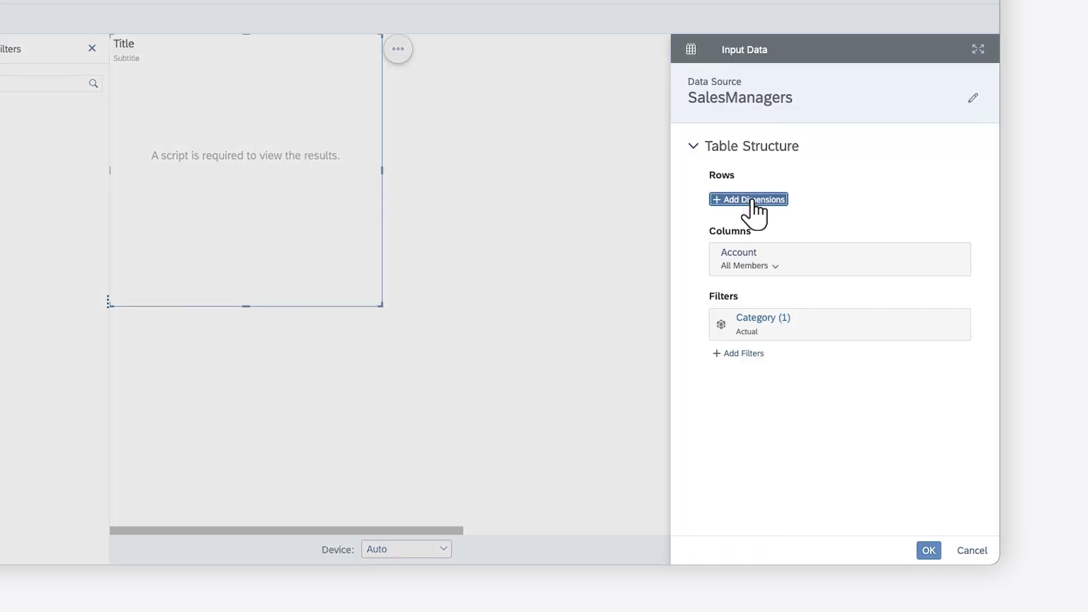
{"action": "left_click", "coordinate": [749, 371]}
{"action": "left_click", "coordinate": [740, 373]}
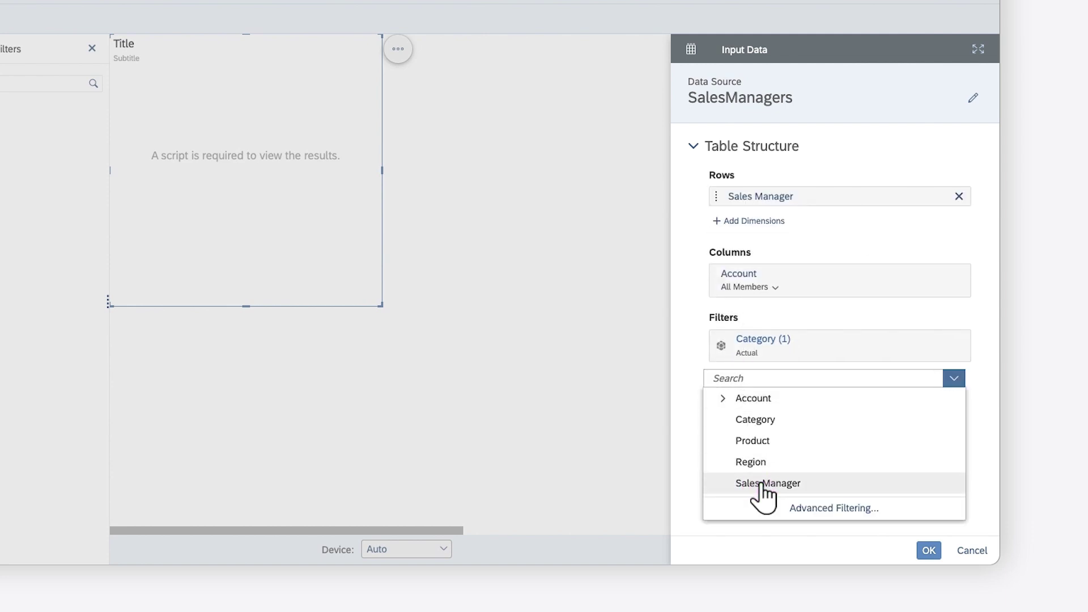
{"action": "left_click", "coordinate": [761, 483]}
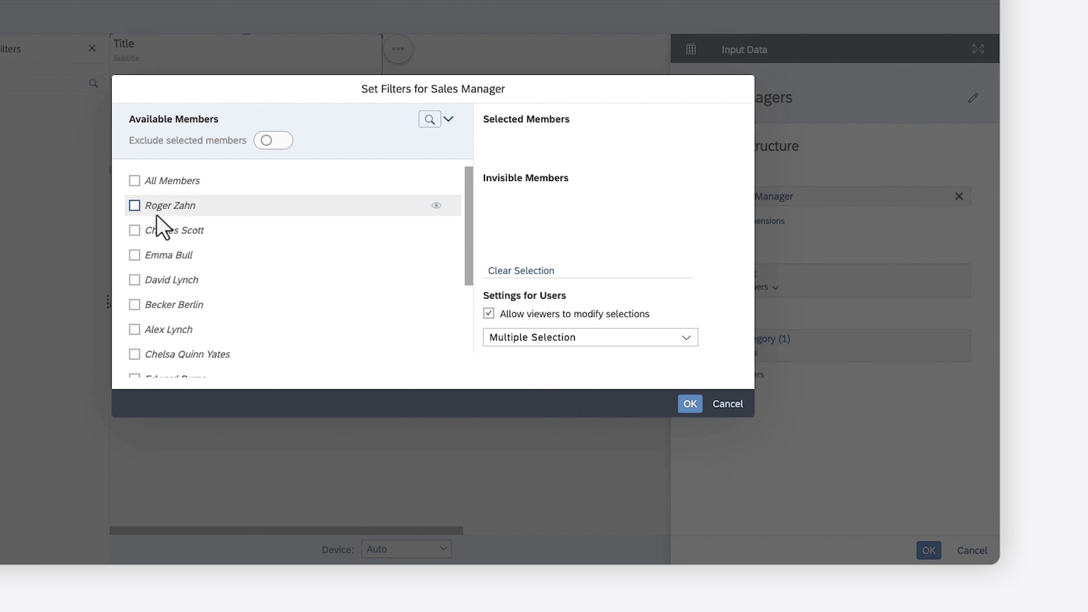
{"action": "left_click", "coordinate": [135, 205]}
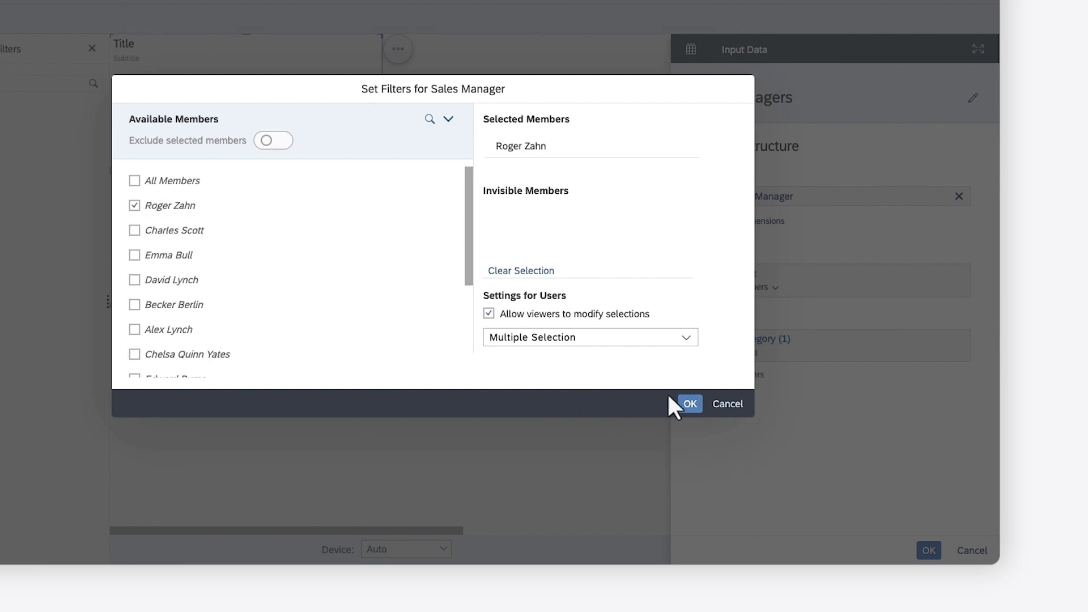
{"action": "left_click", "coordinate": [690, 403]}
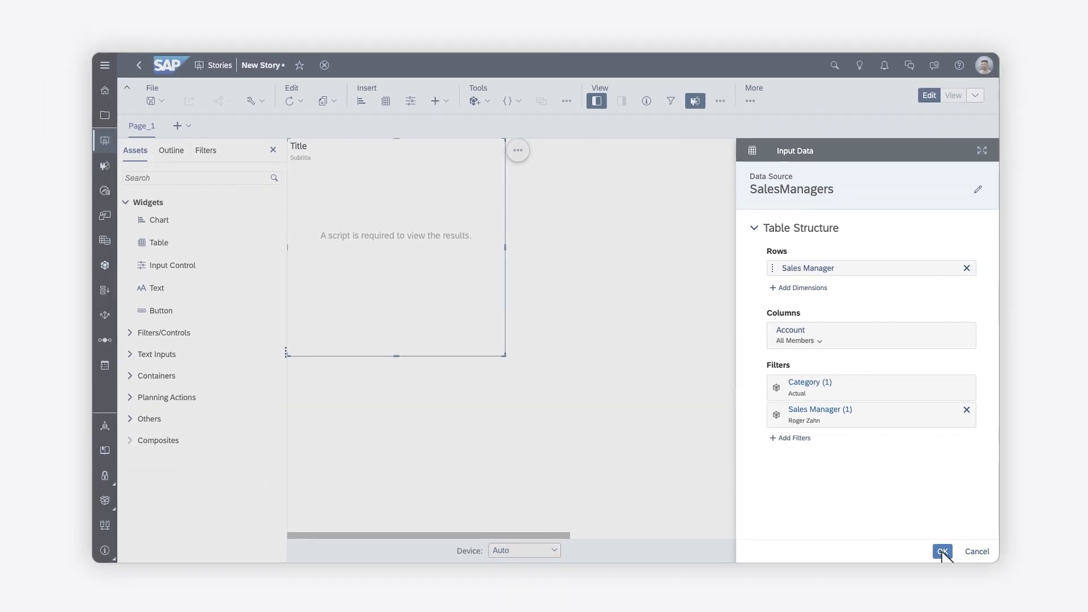
{"action": "left_click", "coordinate": [929, 550]}
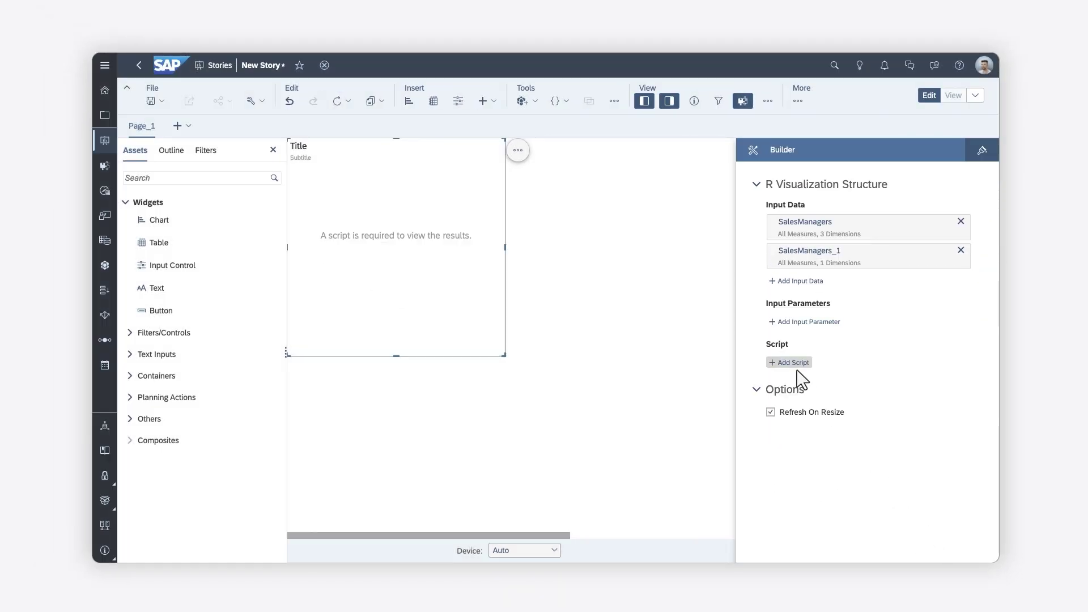
Step: Add an R script, maximize the script editor, and browse the Snippets and Examples list
{"action": "left_click", "coordinate": [791, 362]}
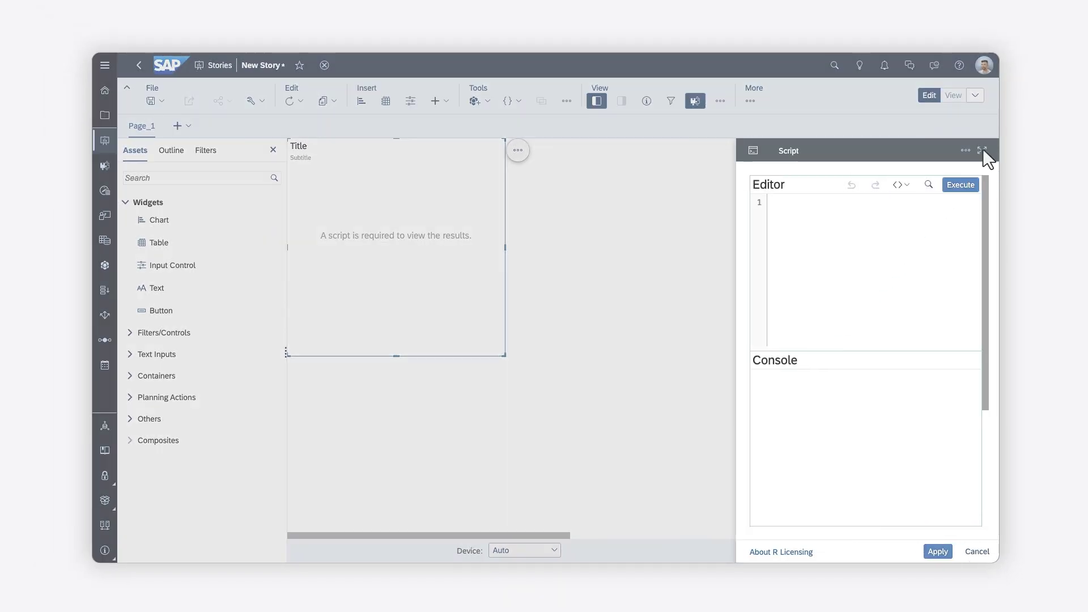
{"action": "left_click", "coordinate": [982, 148]}
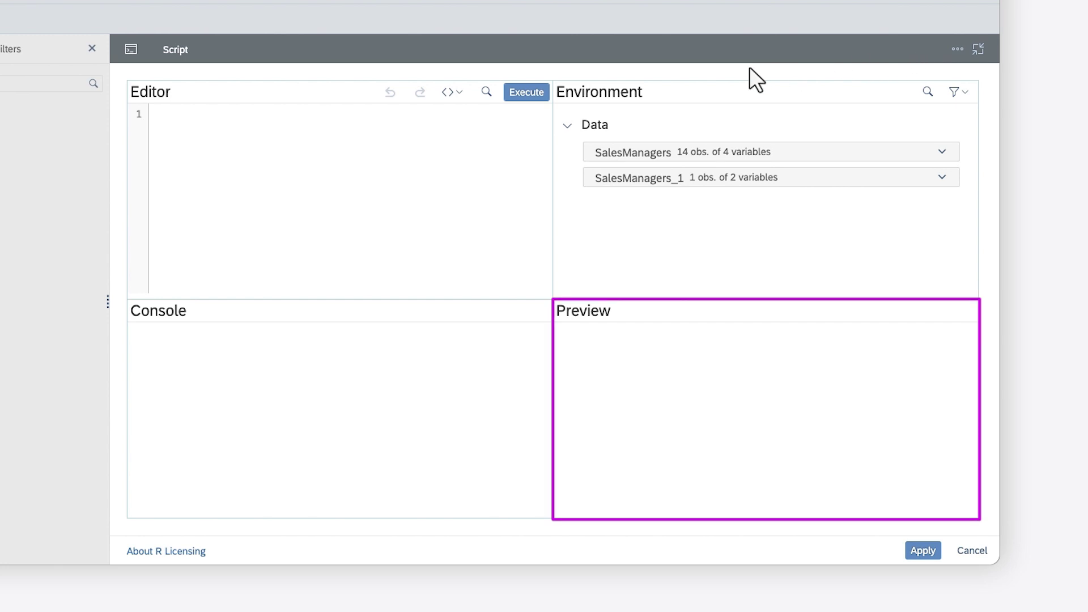
{"action": "left_click", "coordinate": [458, 91]}
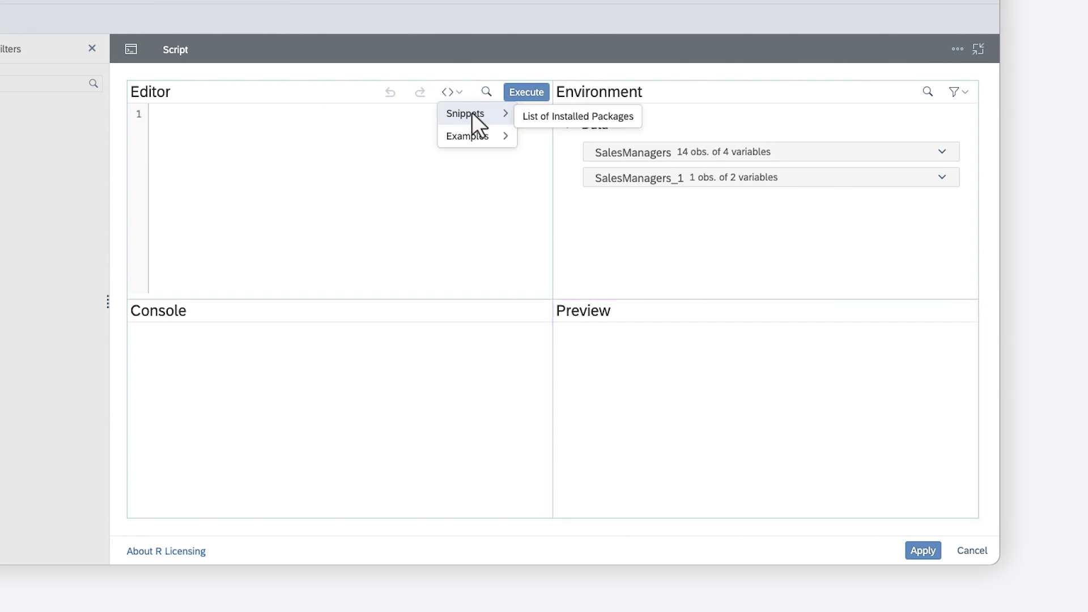
{"action": "mouse_move", "coordinate": [474, 136]}
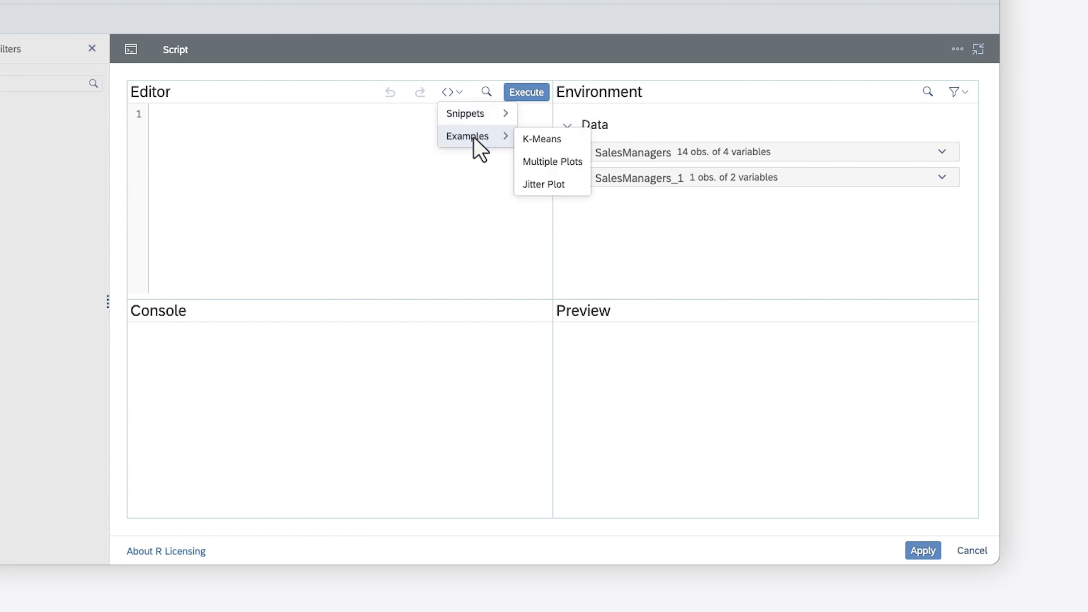
{"action": "key", "text": "Escape"}
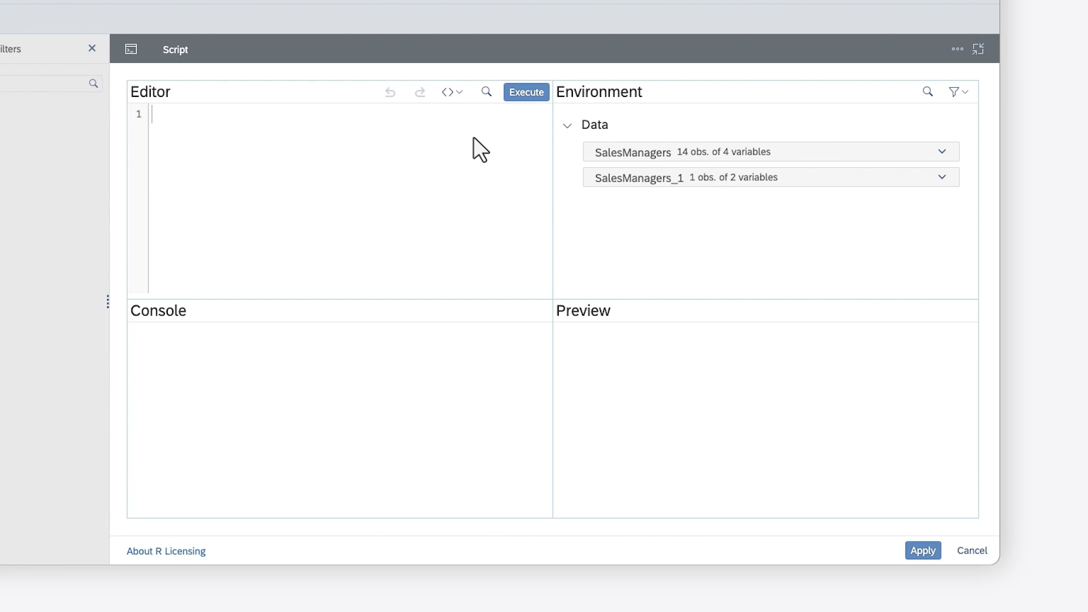
Step: Paste the prepared R script, execute it to preview the bubbles, and apply it
{"action": "key", "text": "ctrl+v"}
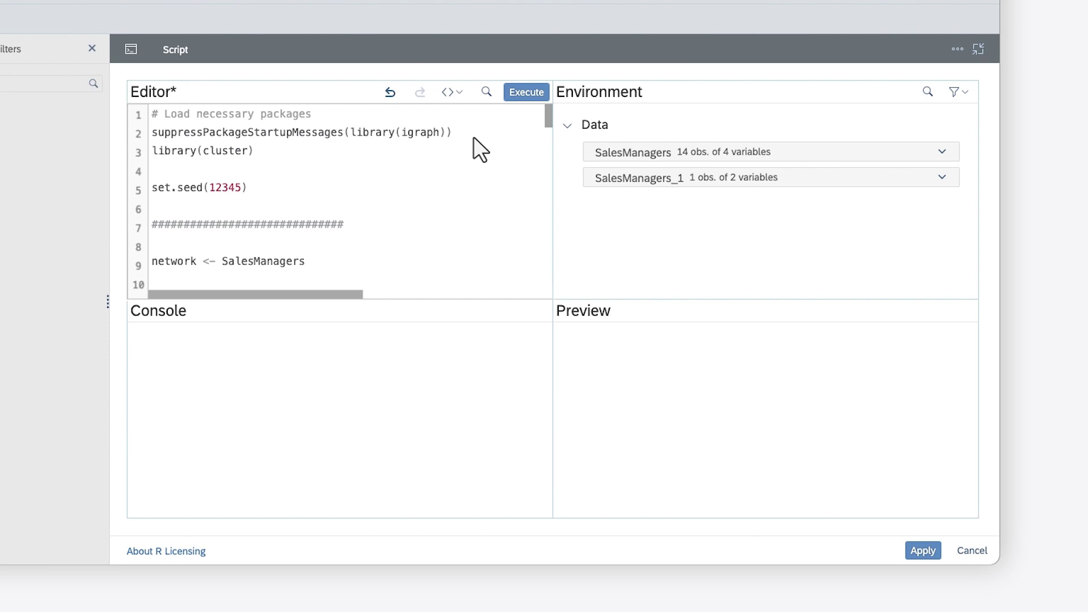
{"action": "mouse_move", "coordinate": [549, 117]}
{"action": "left_mouse_down"}
{"action": "mouse_move", "coordinate": [549, 172]}
{"action": "mouse_move", "coordinate": [548, 112]}
{"action": "left_mouse_up"}
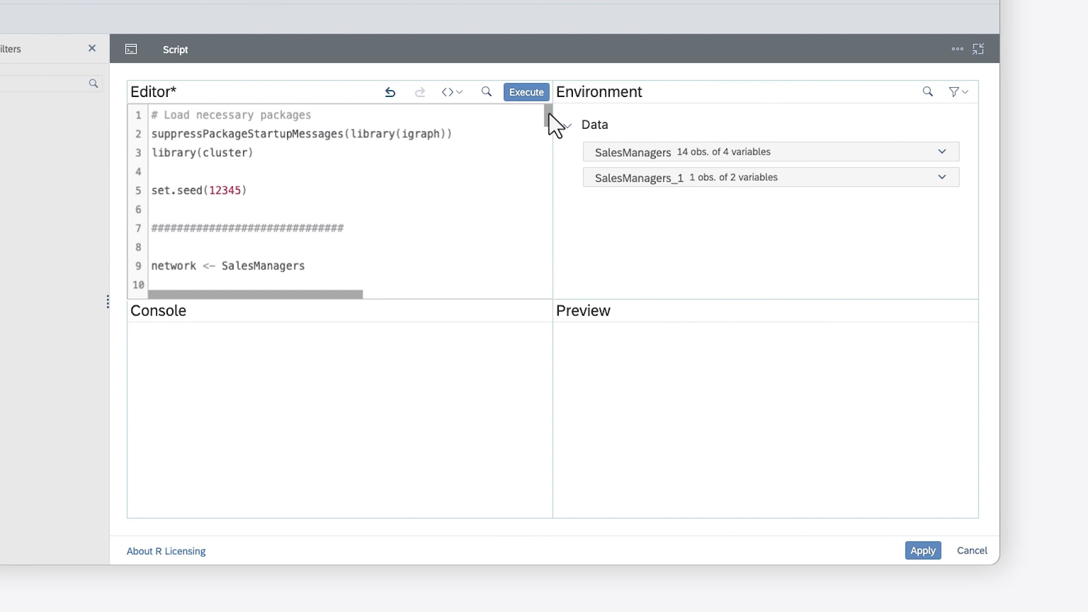
{"action": "left_click", "coordinate": [528, 91]}
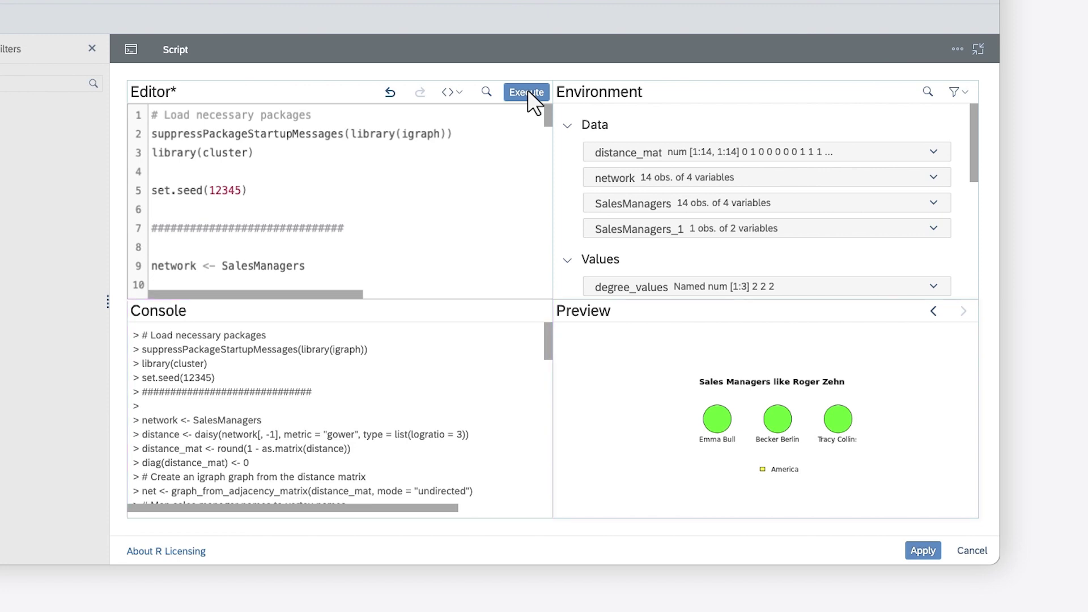
{"action": "left_click", "coordinate": [922, 551]}
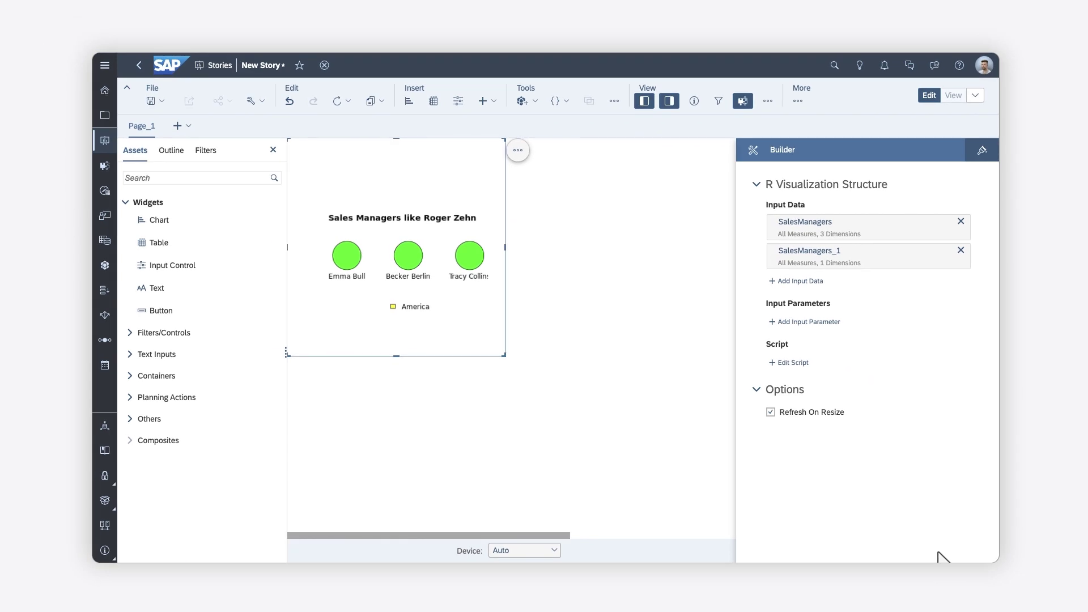
Step: Change the bubble colour on script line 67 from green to blue, execute, and apply
{"action": "left_click", "coordinate": [790, 362]}
{"action": "left_click", "coordinate": [980, 150]}
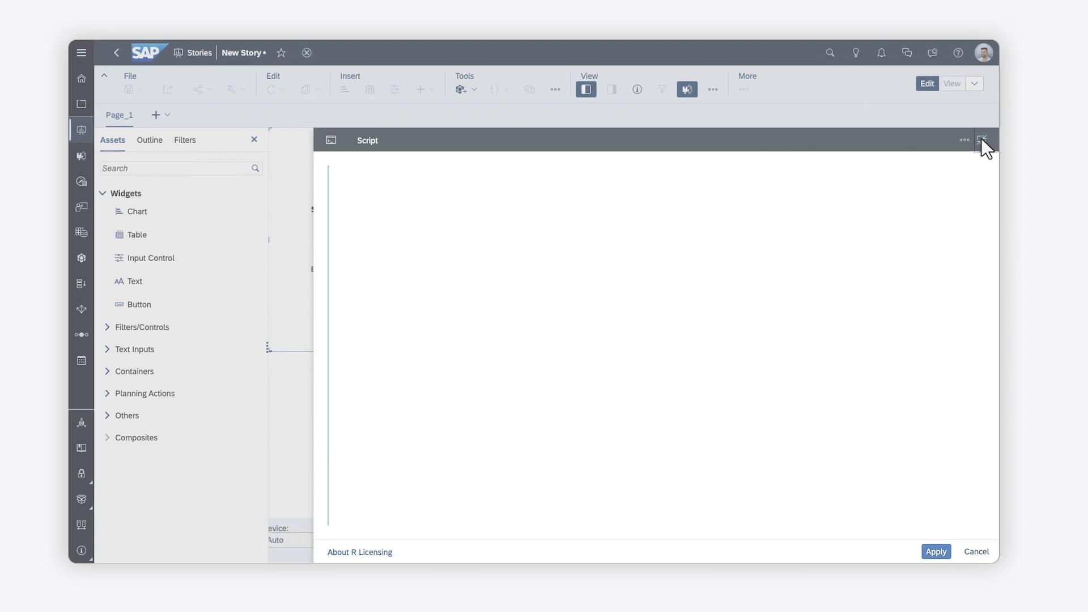
{"action": "left_click_drag", "start_coordinate": [550, 115], "coordinate": [549, 253]}
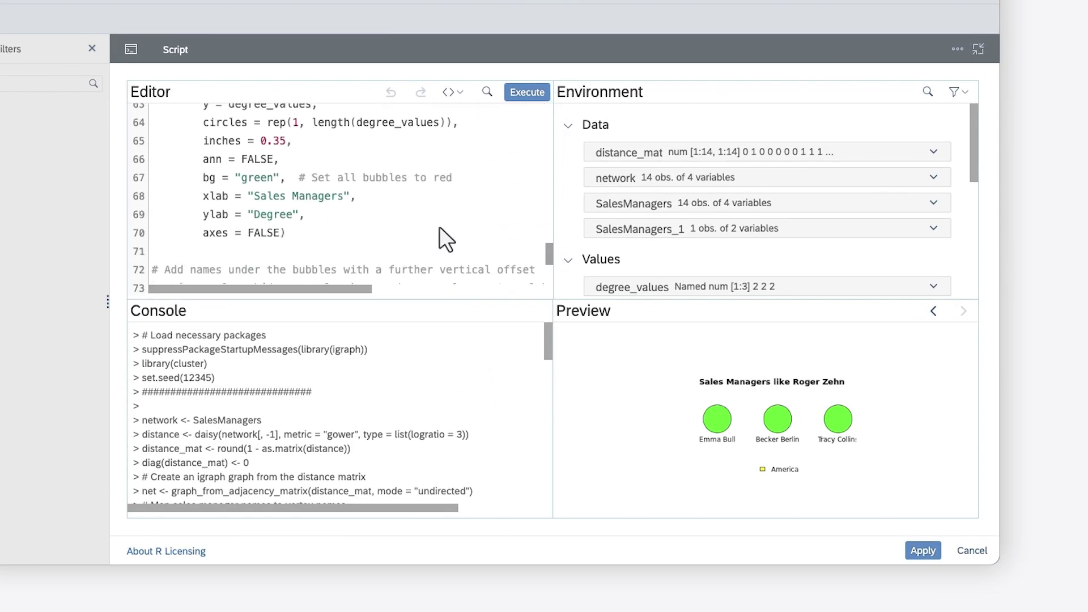
{"action": "double_click", "coordinate": [239, 178]}
{"action": "type", "text": "blue"}
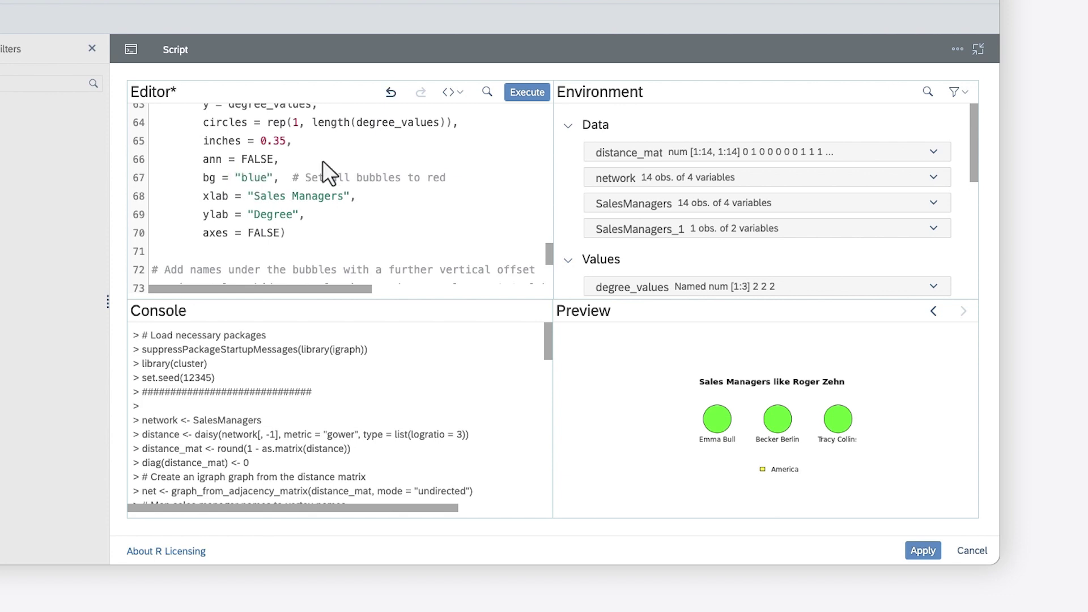
{"action": "left_click", "coordinate": [527, 92]}
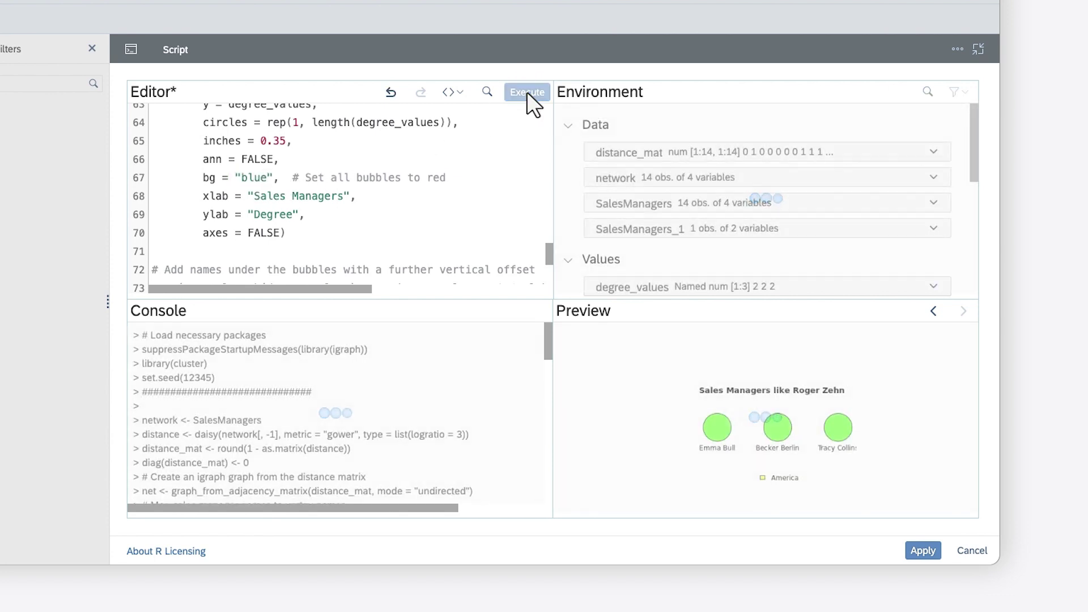
{"action": "left_click", "coordinate": [923, 550]}
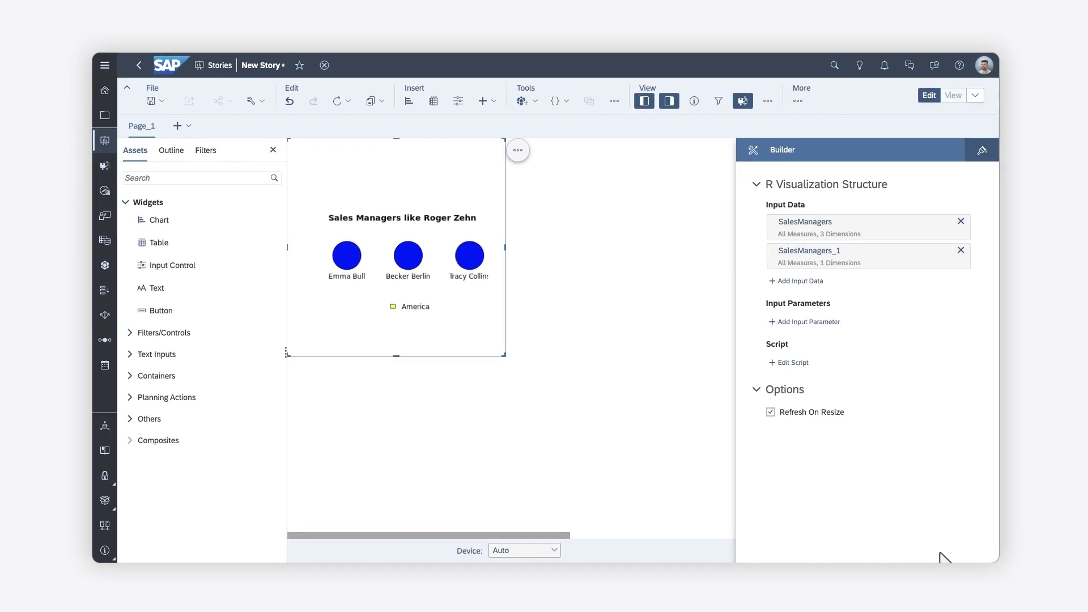